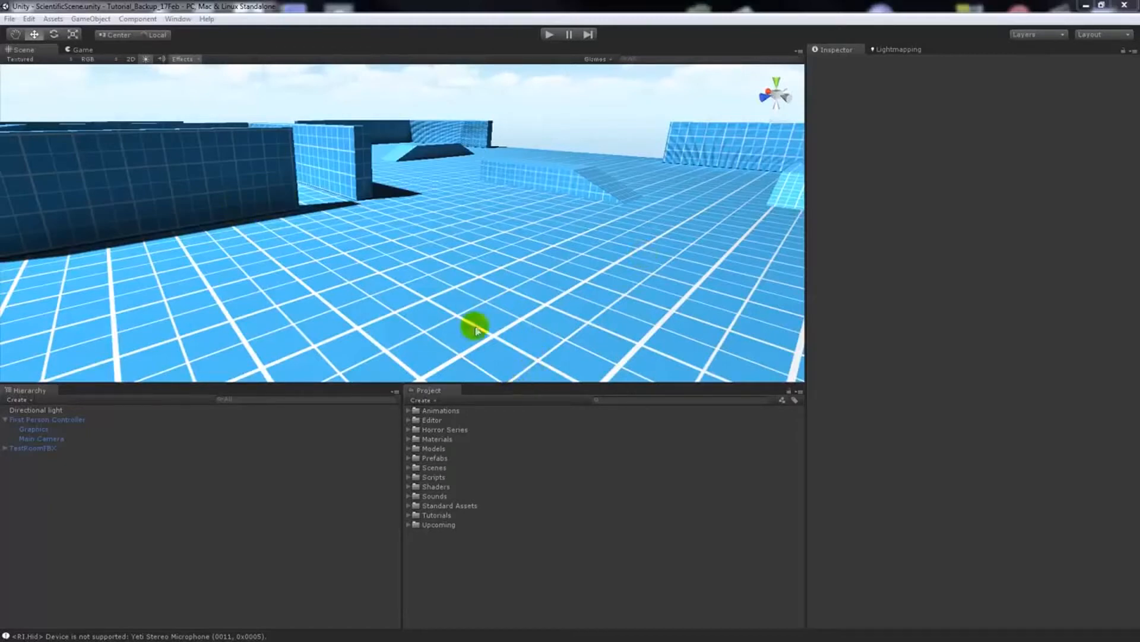
# - Paste the copied Survival_Island_Assets folder into the project's Assets folder in Windows Explorer, and return to Unity to import it
pyautogui.rightClick(450, 565)
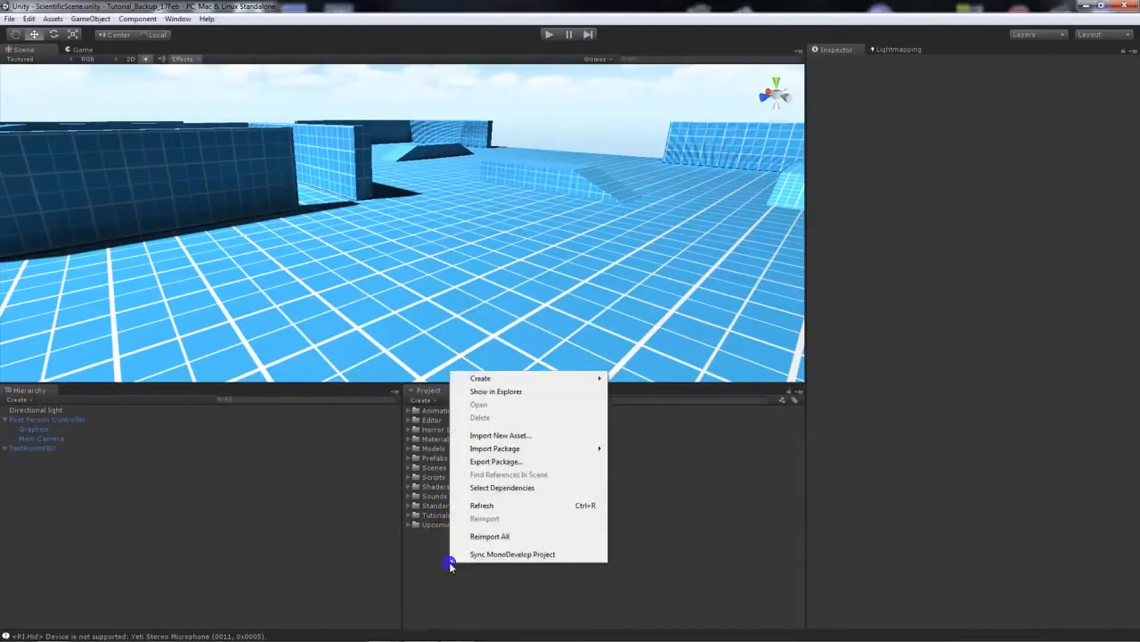
pyautogui.click(506, 393)
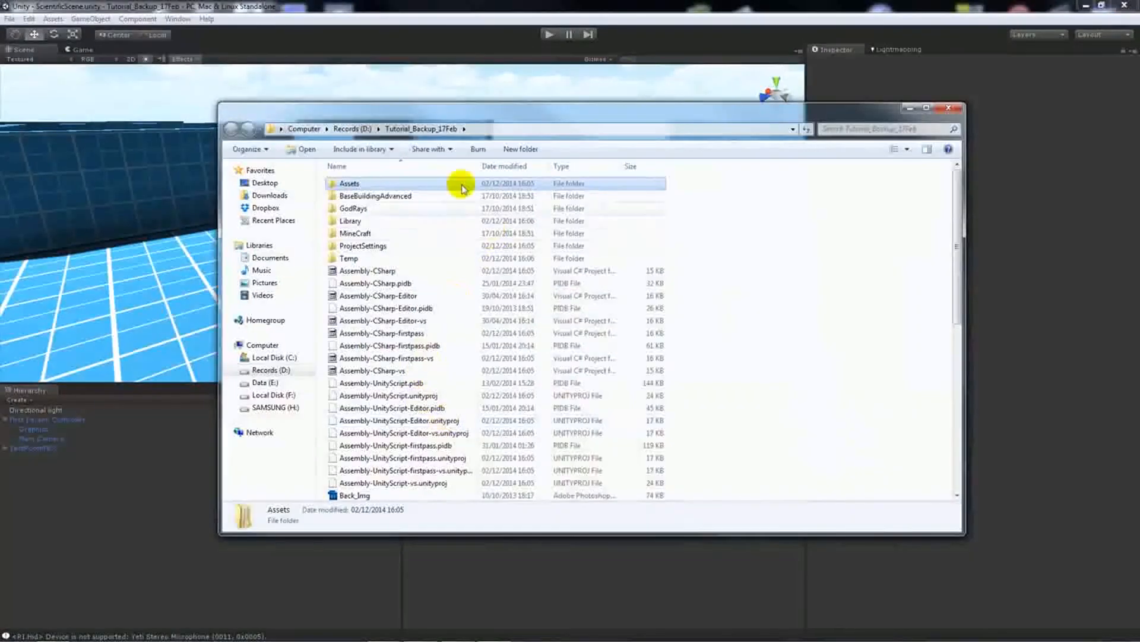
pyautogui.doubleClick(372, 184)
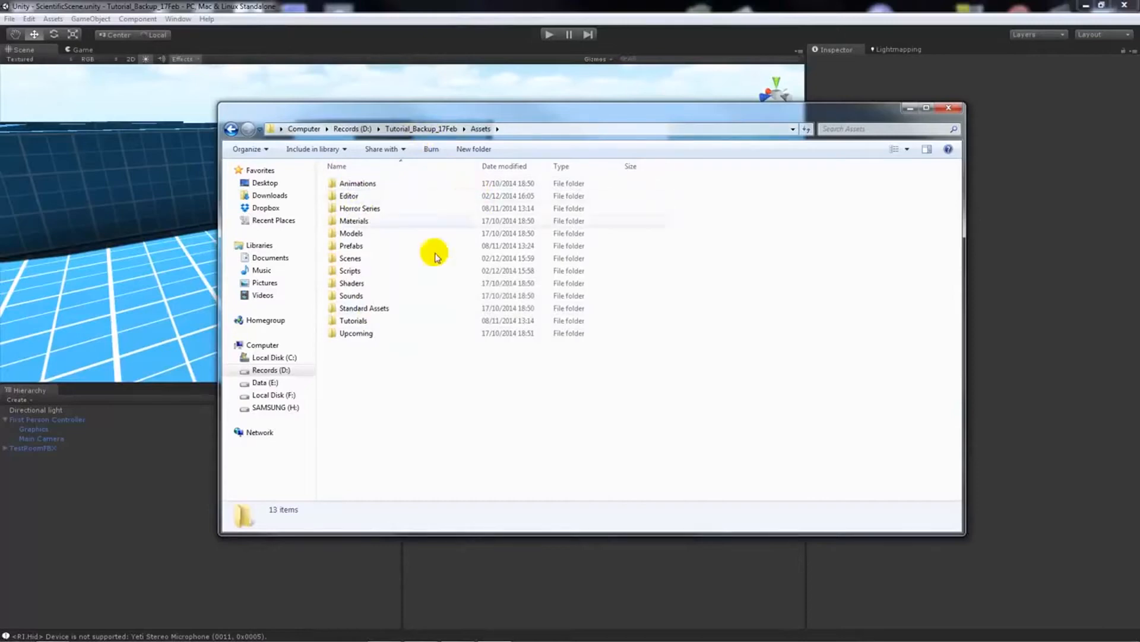
pyautogui.moveTo(436, 110); pyautogui.dragTo(367, 40)
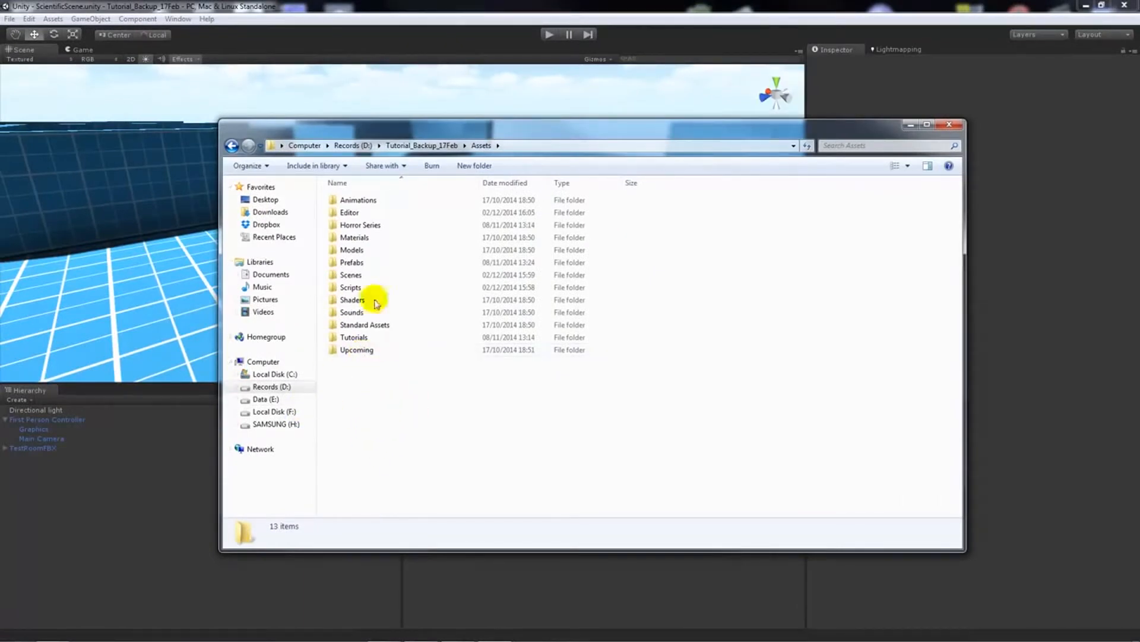
pyautogui.rightClick(393, 401)
pyautogui.click(421, 501)
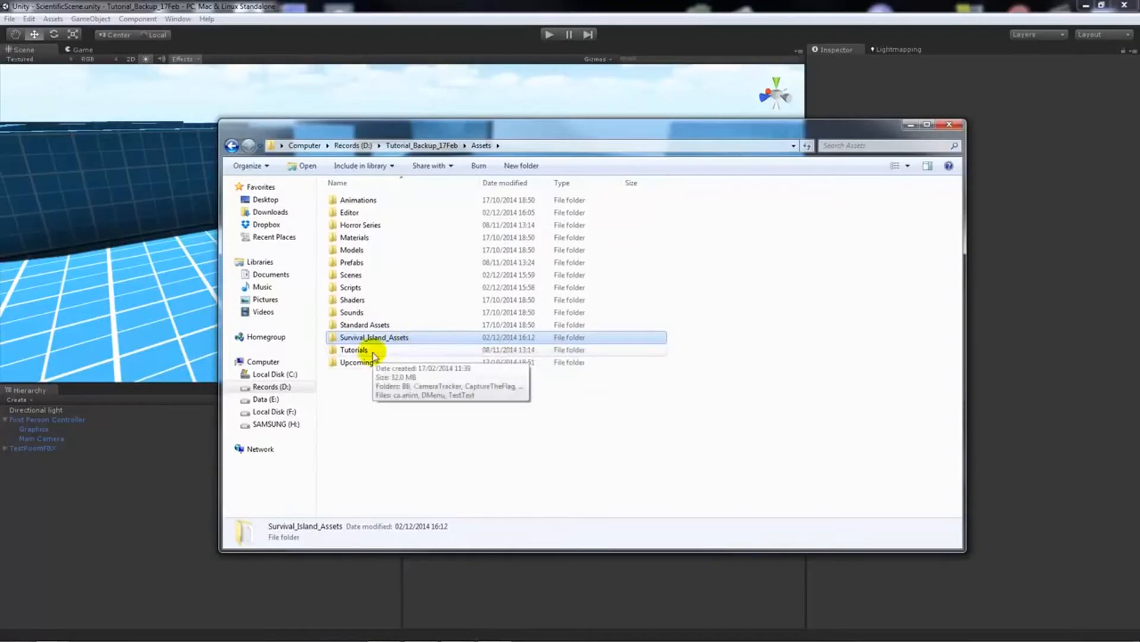
pyautogui.click(383, 7)
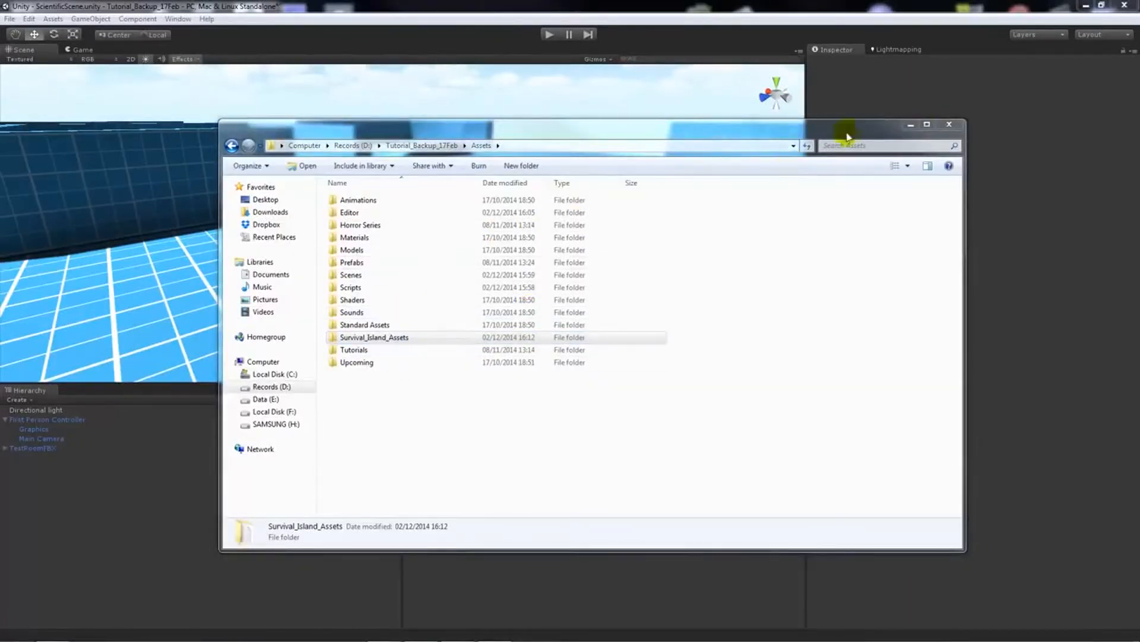
pyautogui.click(913, 124)
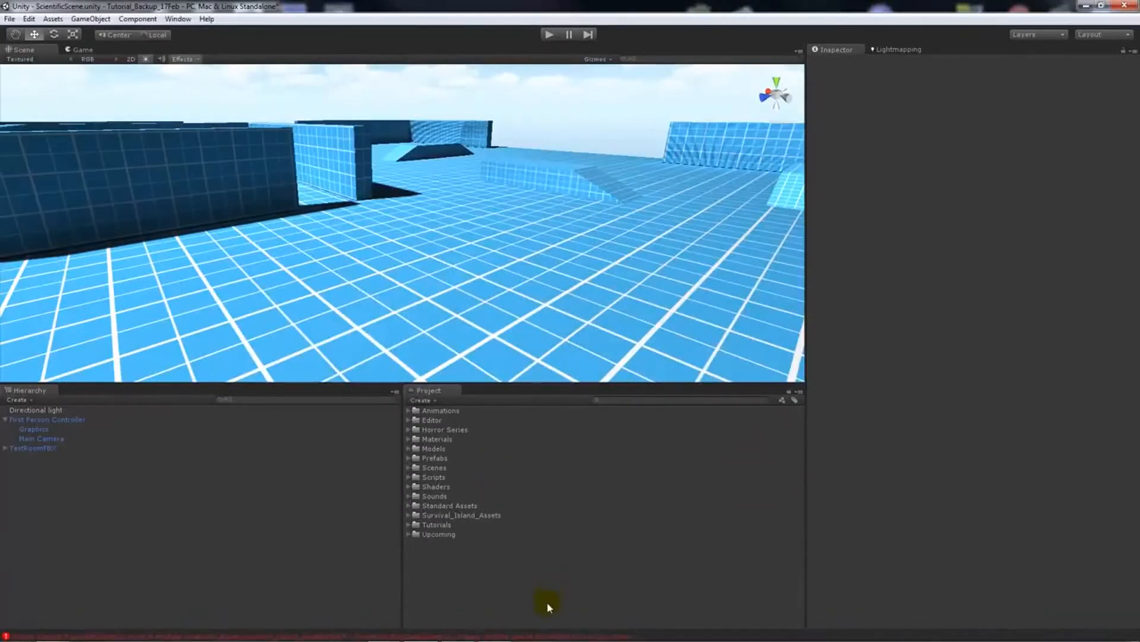
# - Locate the duplicate RayCastCollect scripts from the Console errors and delete the one in Part 5 - Inventory
pyautogui.click(545, 633)
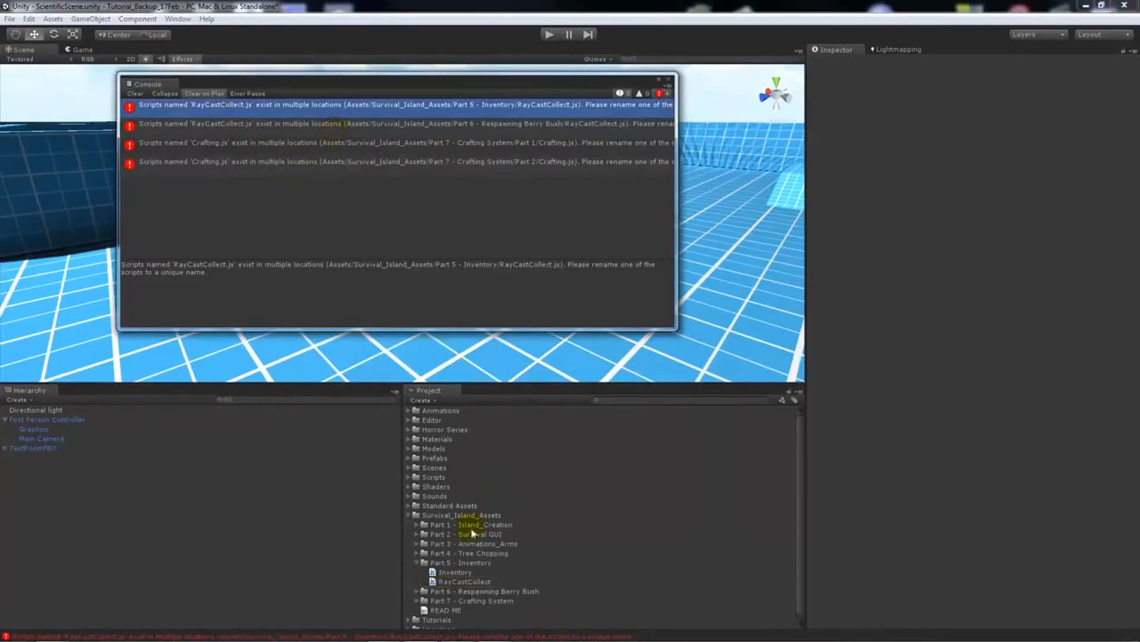
pyautogui.click(480, 125)
pyautogui.click(477, 108)
pyautogui.scroll(-2, 514, 519)
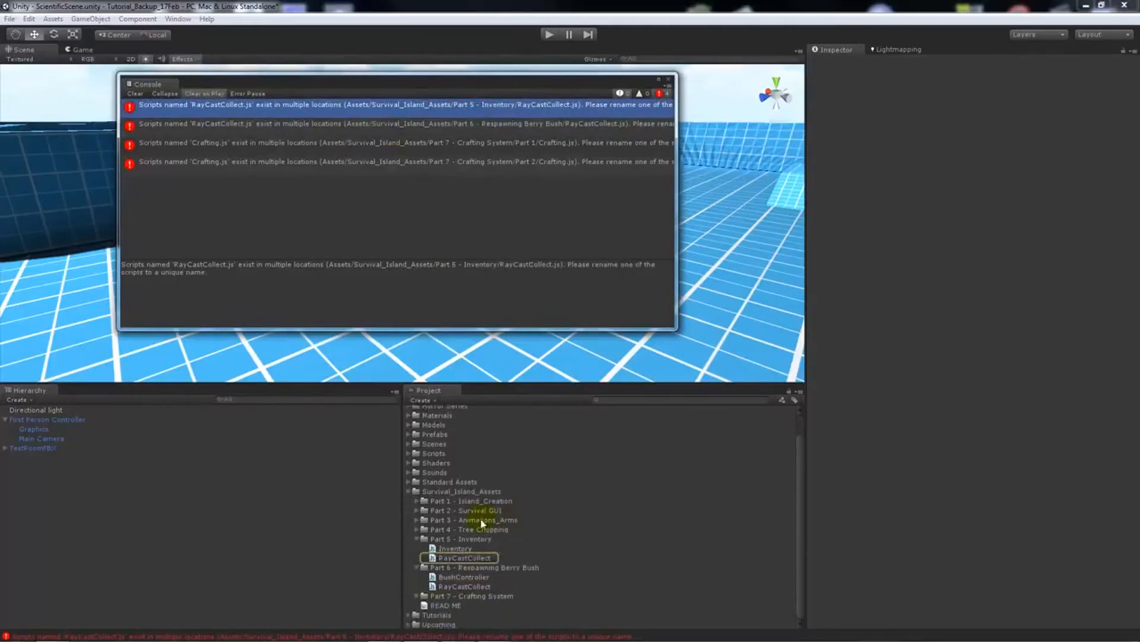
pyautogui.click(475, 558)
pyautogui.press('Delete')
pyautogui.press('Return')
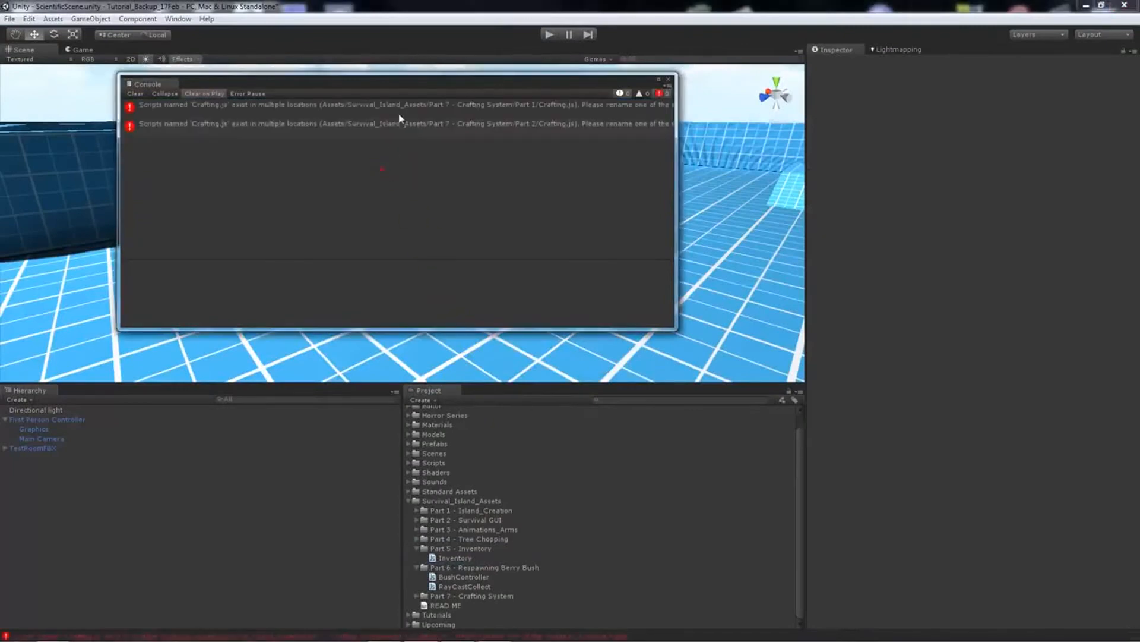
# - Delete the duplicate Crafting script from Part 1 of the Part 7 - Crafting System folder
pyautogui.click(401, 106)
pyautogui.scroll(-1, 511, 576)
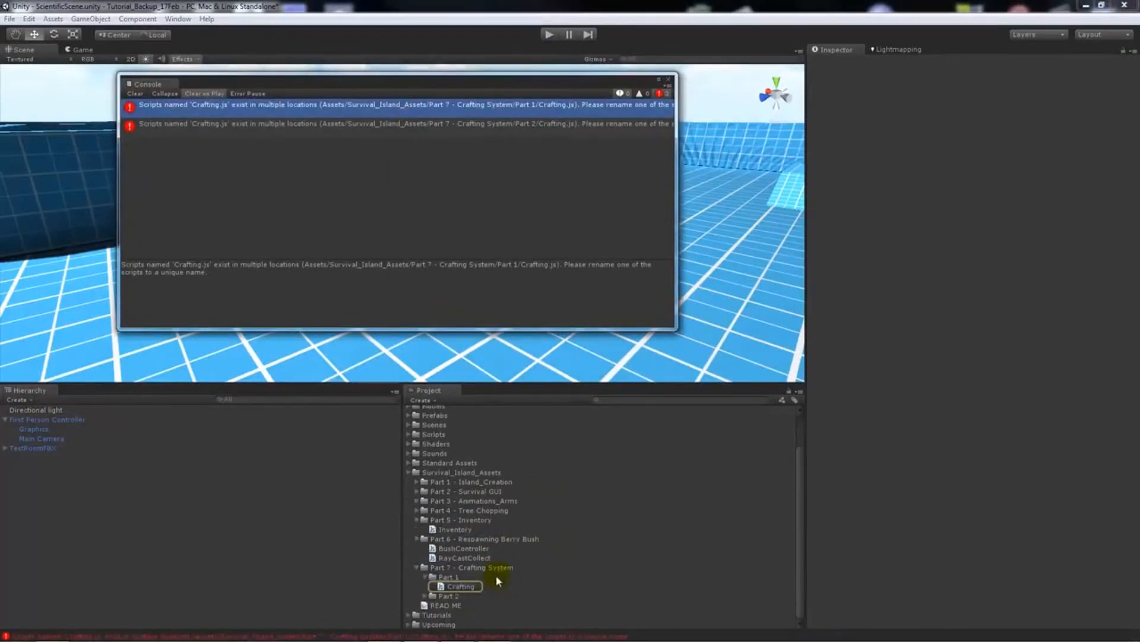
pyautogui.click(461, 585)
pyautogui.press('Delete')
pyautogui.press('Return')
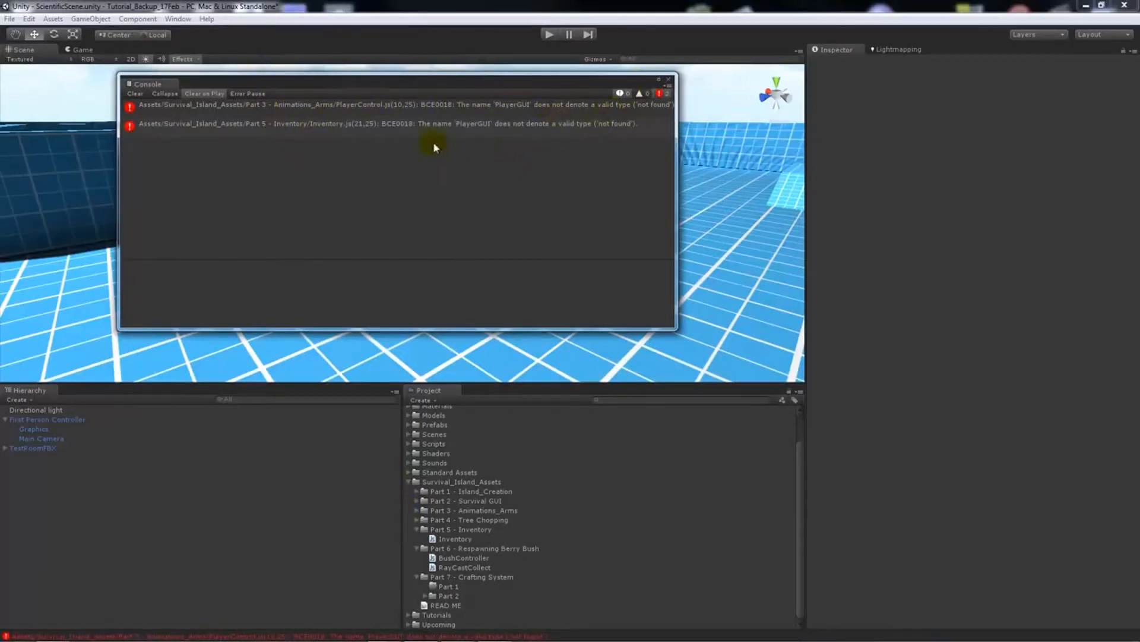
# - Check the Console errors about the PlayerGUI type and rename the script in Part 2 - Survival GUI to PlayerGUI
pyautogui.click(464, 131)
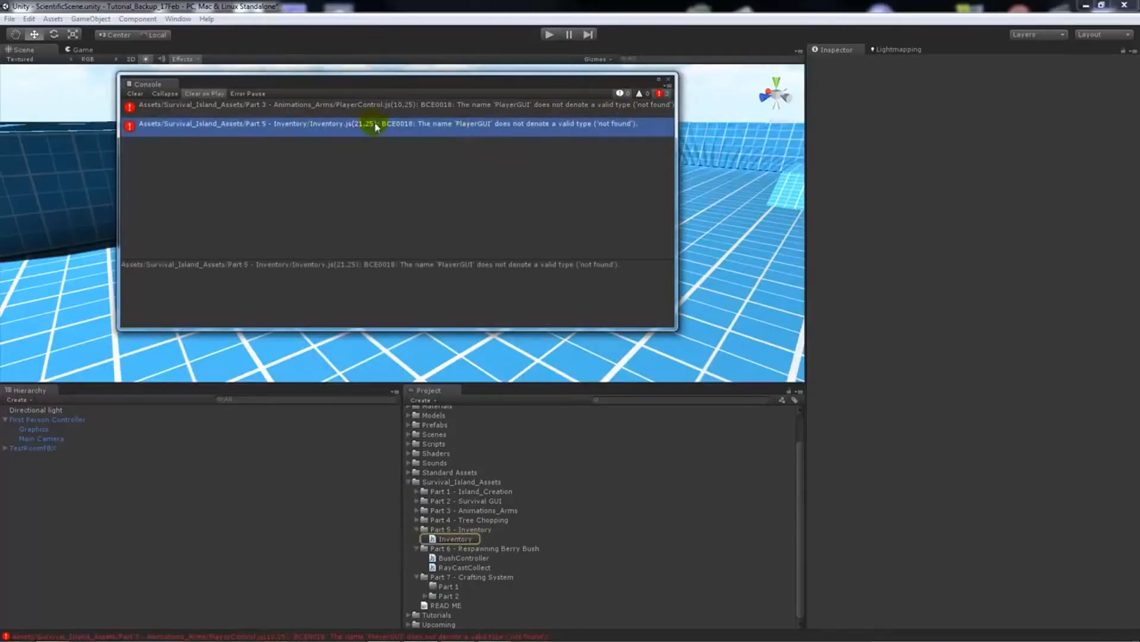
pyautogui.moveTo(172, 84); pyautogui.dragTo(204, 102)
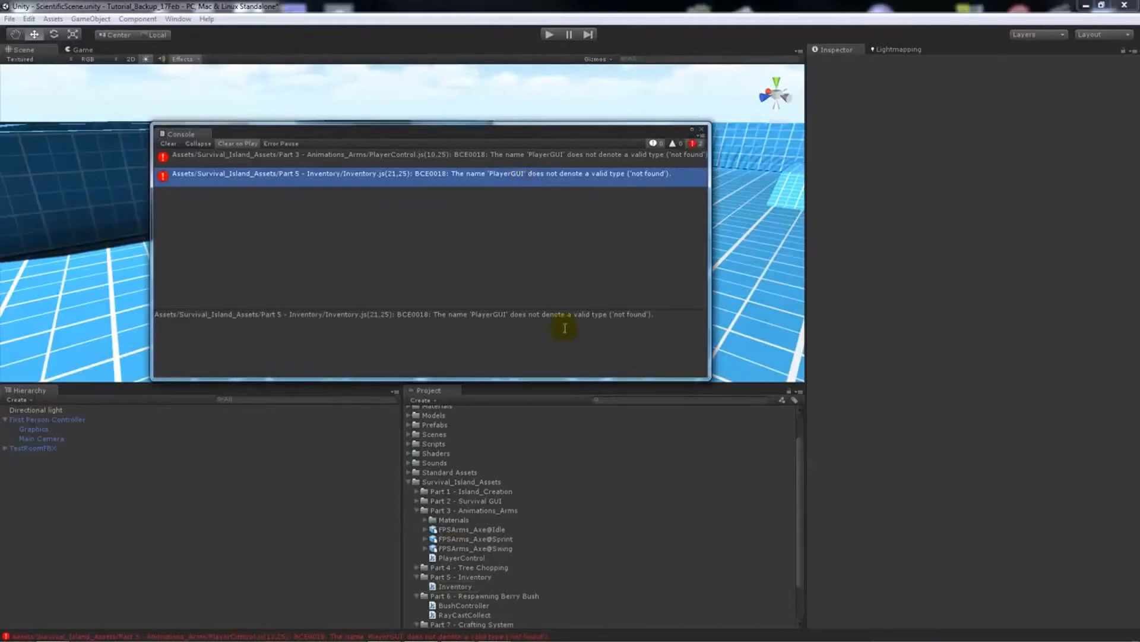
pyautogui.click(417, 501)
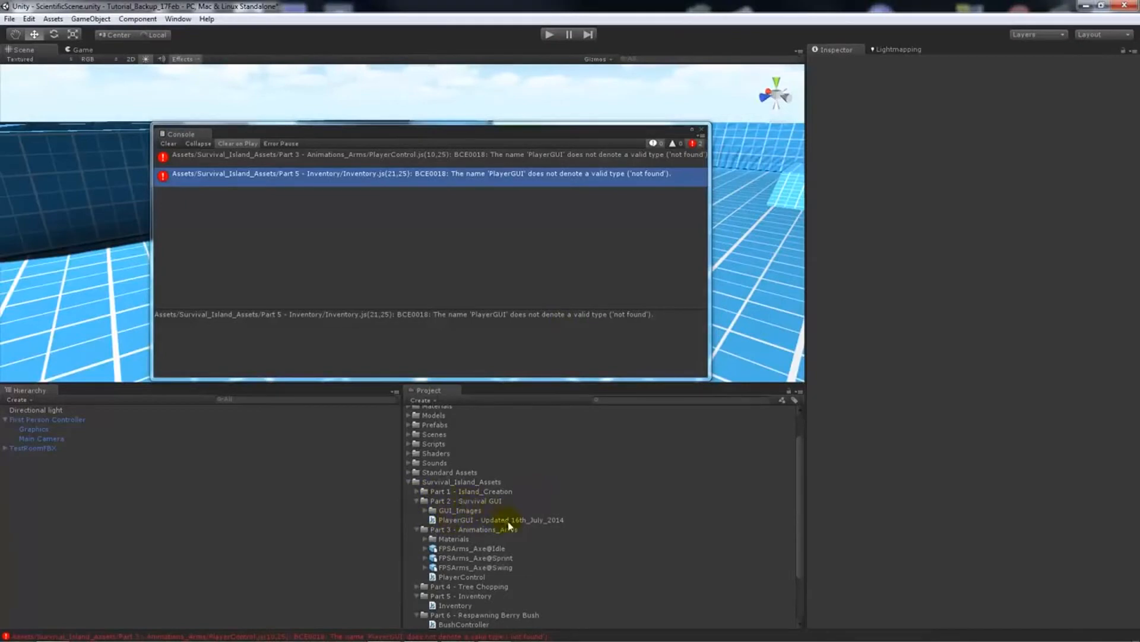
pyautogui.click(463, 522)
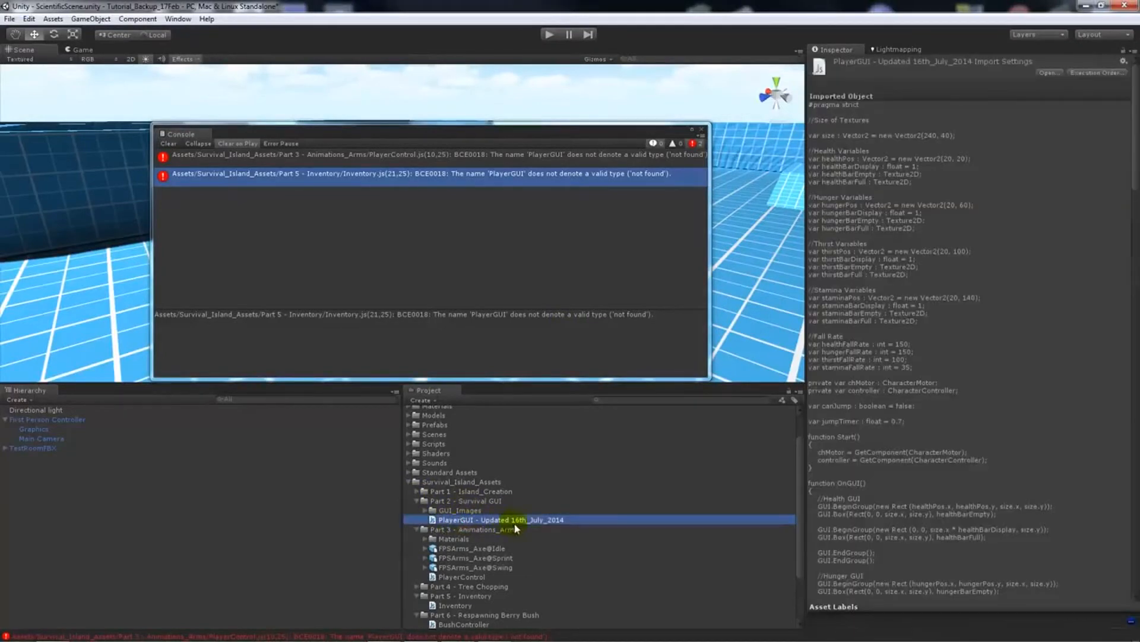
pyautogui.click(575, 519)
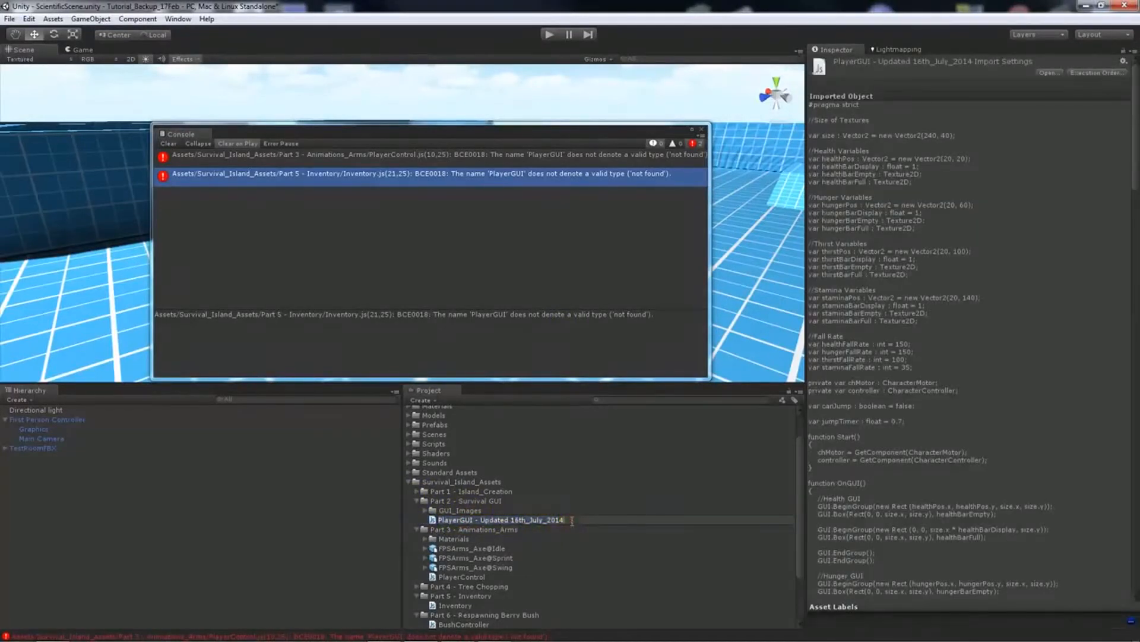
pyautogui.press('BackSpace')
pyautogui.press('BackSpace')
pyautogui.press('BackSpace')
pyautogui.press('BackSpace')
pyautogui.press('BackSpace')
pyautogui.press('BackSpace')
pyautogui.press('BackSpace')
pyautogui.press('BackSpace')
pyautogui.press('BackSpace')
pyautogui.press('BackSpace')
pyautogui.press('BackSpace')
pyautogui.press('BackSpace')
pyautogui.press('BackSpace')
pyautogui.press('BackSpace')
pyautogui.press('BackSpace')
pyautogui.press('BackSpace')
pyautogui.press('BackSpace')
pyautogui.press('BackSpace')
pyautogui.press('BackSpace')
pyautogui.press('BackSpace')
pyautogui.press('Return')
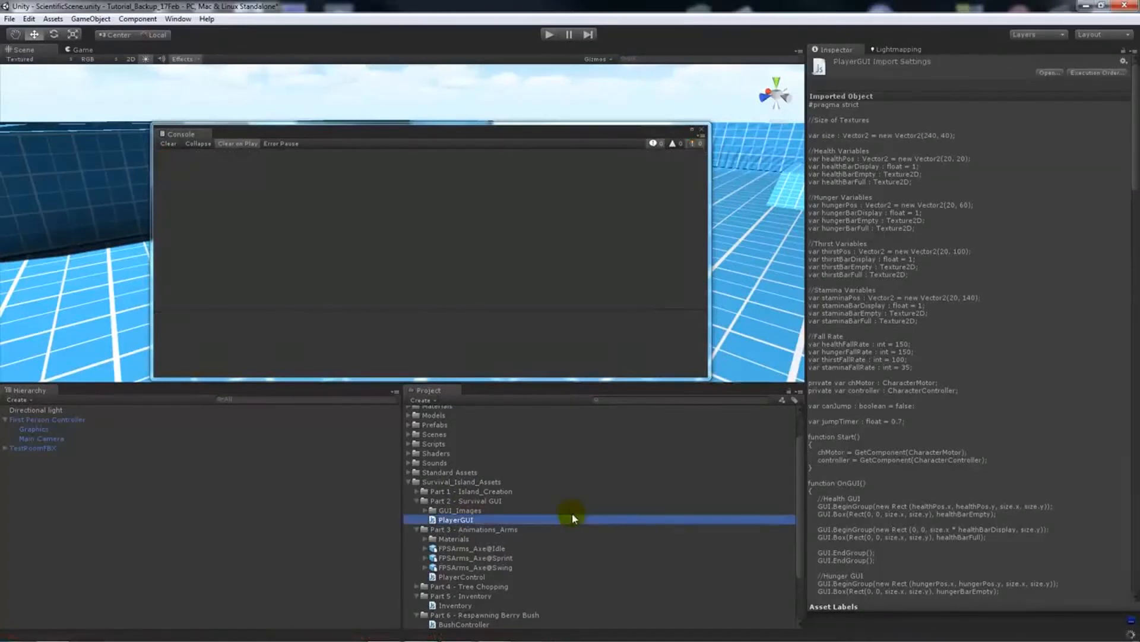
# - Examine the RayCastTree error about PlayerControl.canSwing, find the PlayerControl script in Part 3 - Animations_Arms, and collapse the other part folders
pyautogui.click(389, 223)
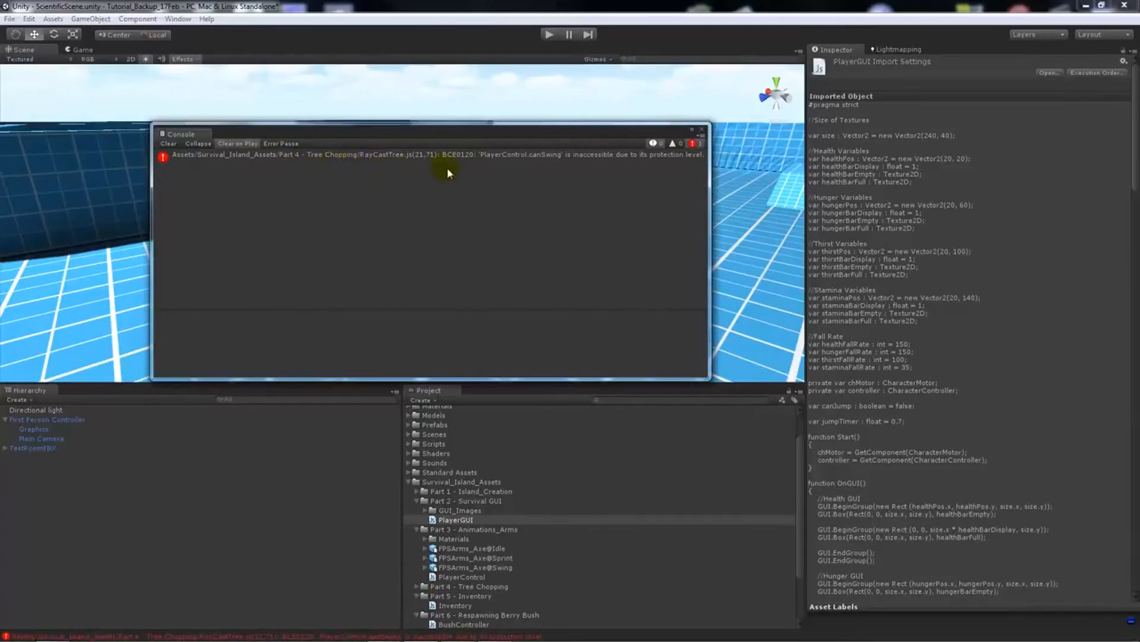
pyautogui.click(532, 169)
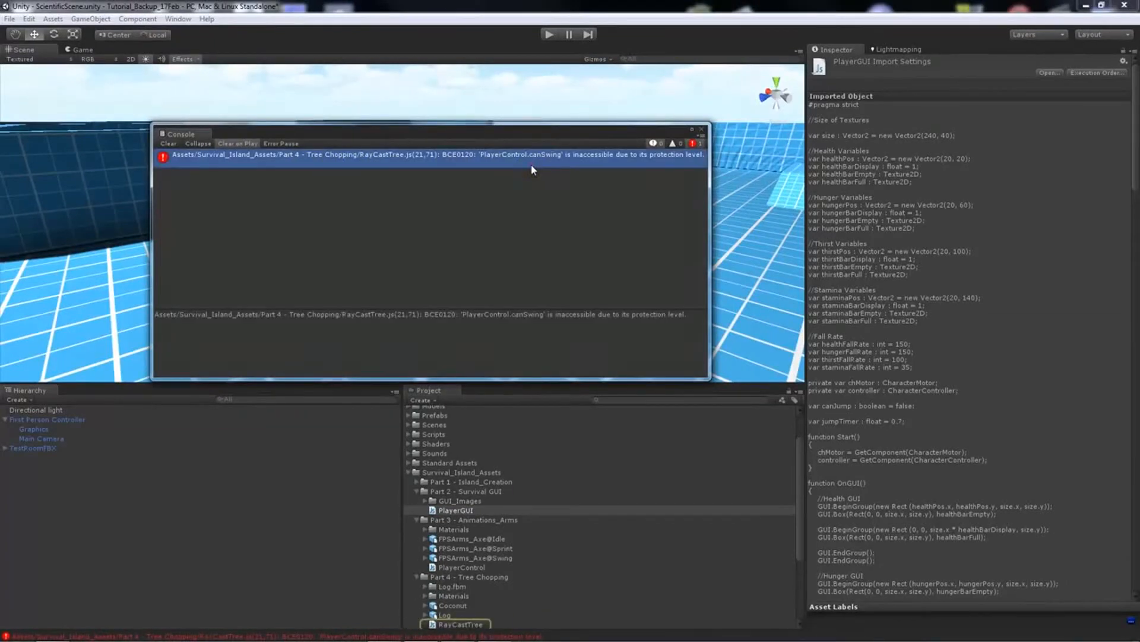
pyautogui.scroll(-3, 493, 535)
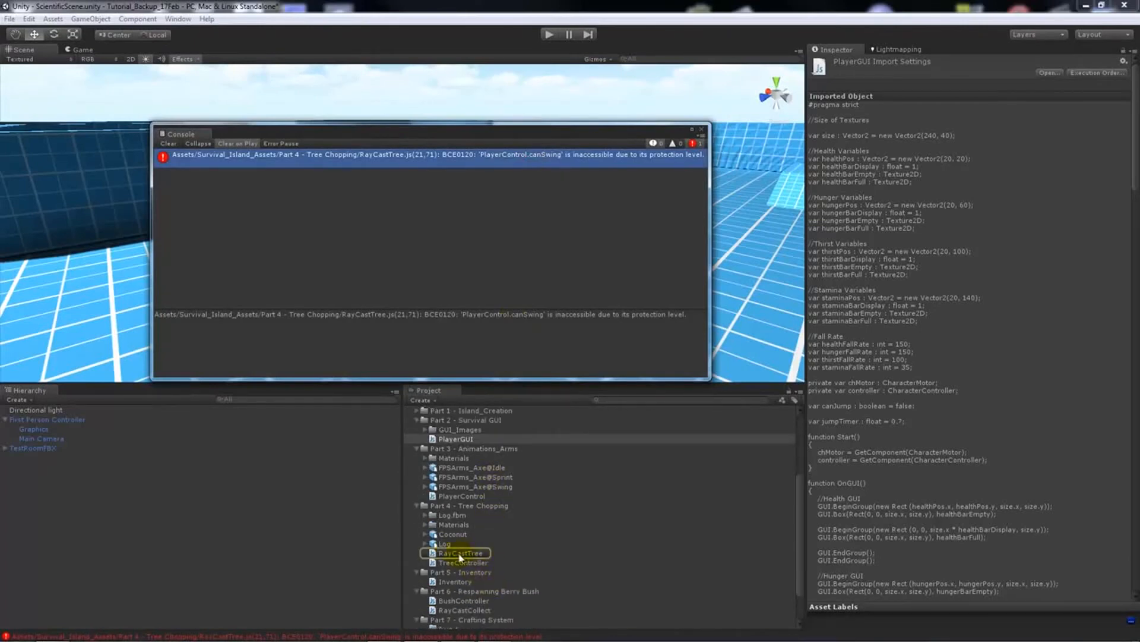
pyautogui.scroll(3, 465, 560)
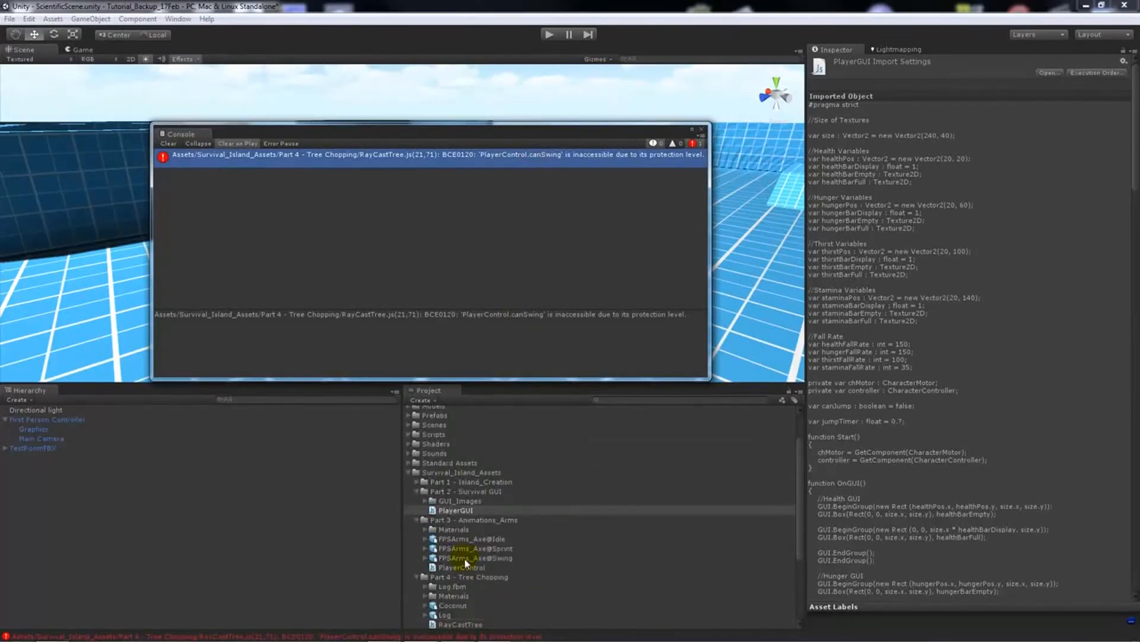
pyautogui.click(416, 492)
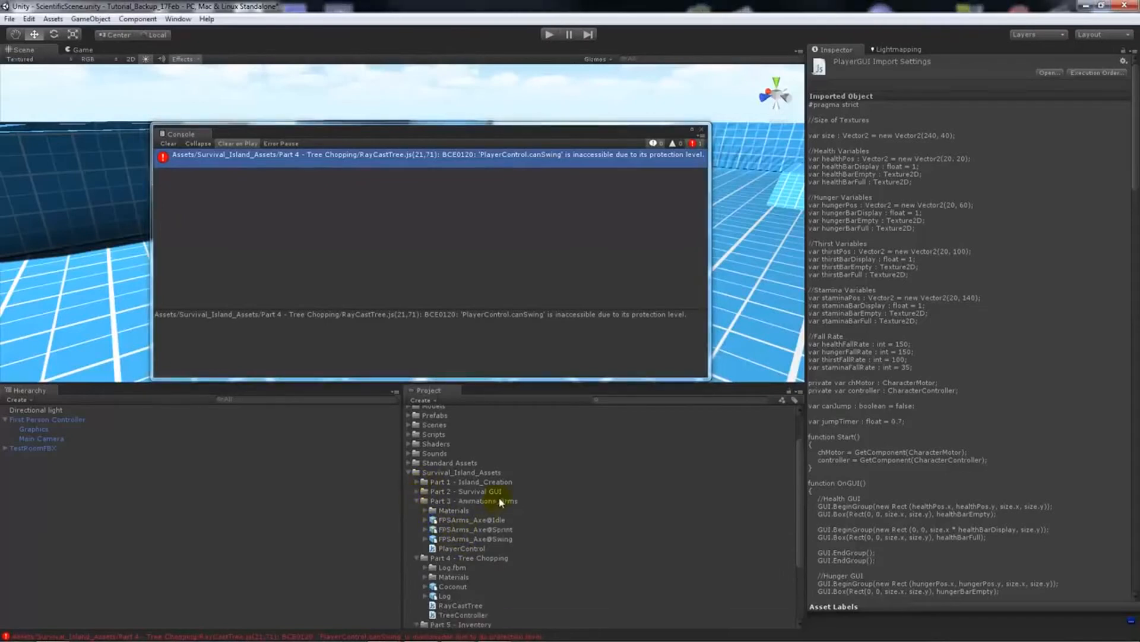
pyautogui.click(417, 558)
pyautogui.click(417, 577)
pyautogui.click(417, 577)
pyautogui.click(417, 587)
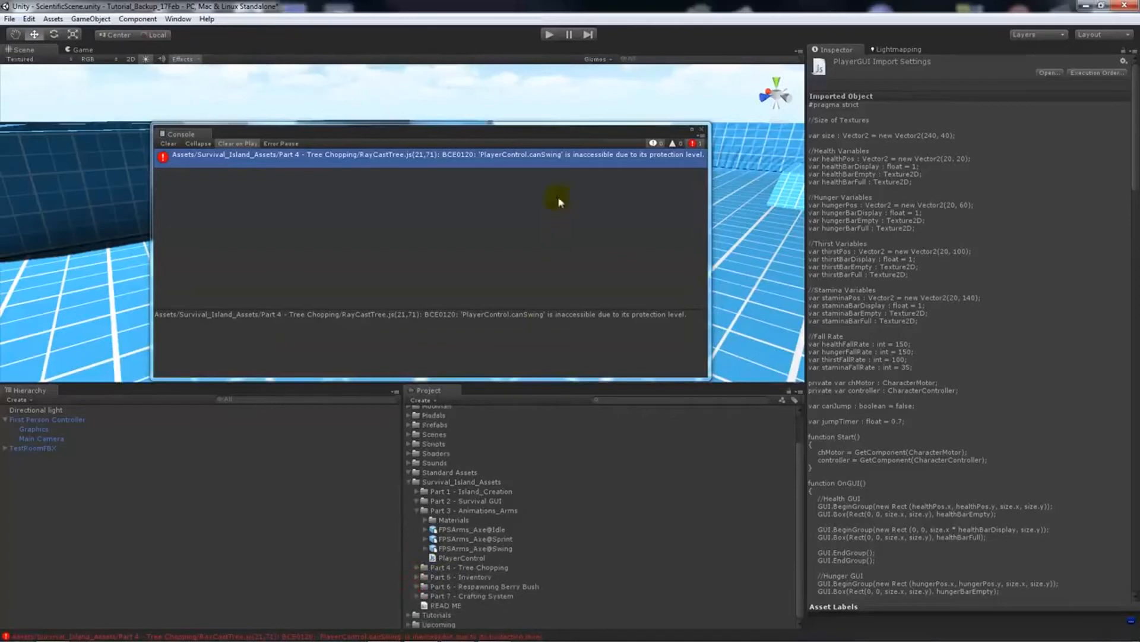
# - Make the canSwing variable public in the PlayerControl script, save it, close the Console and collapse the Part 3 folder
pyautogui.doubleClick(486, 558)
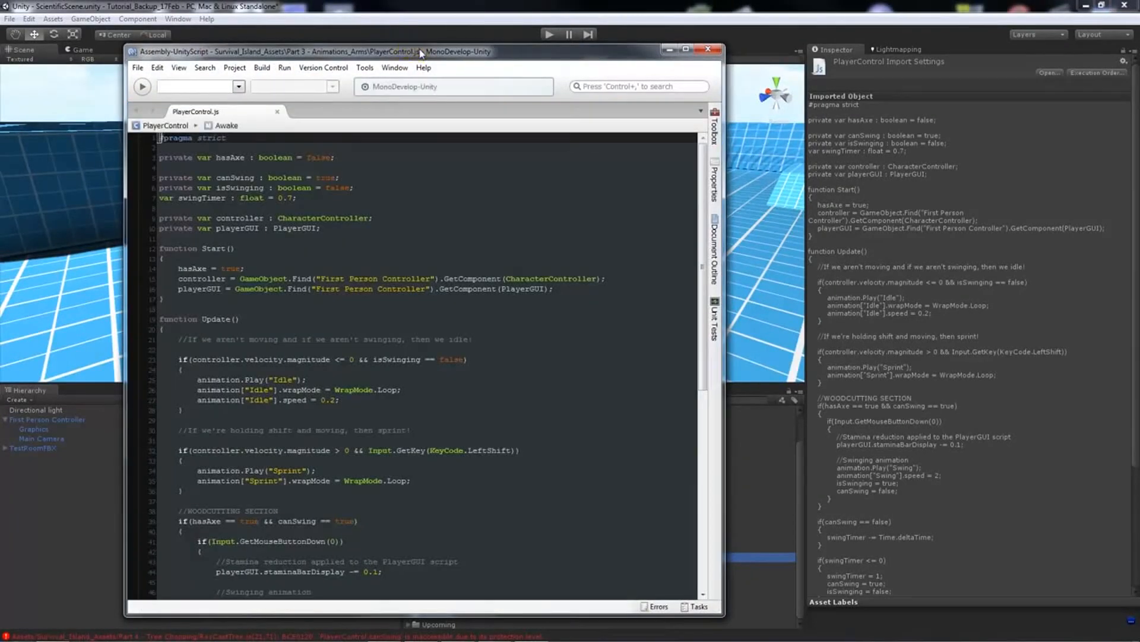
pyautogui.doubleClick(420, 52)
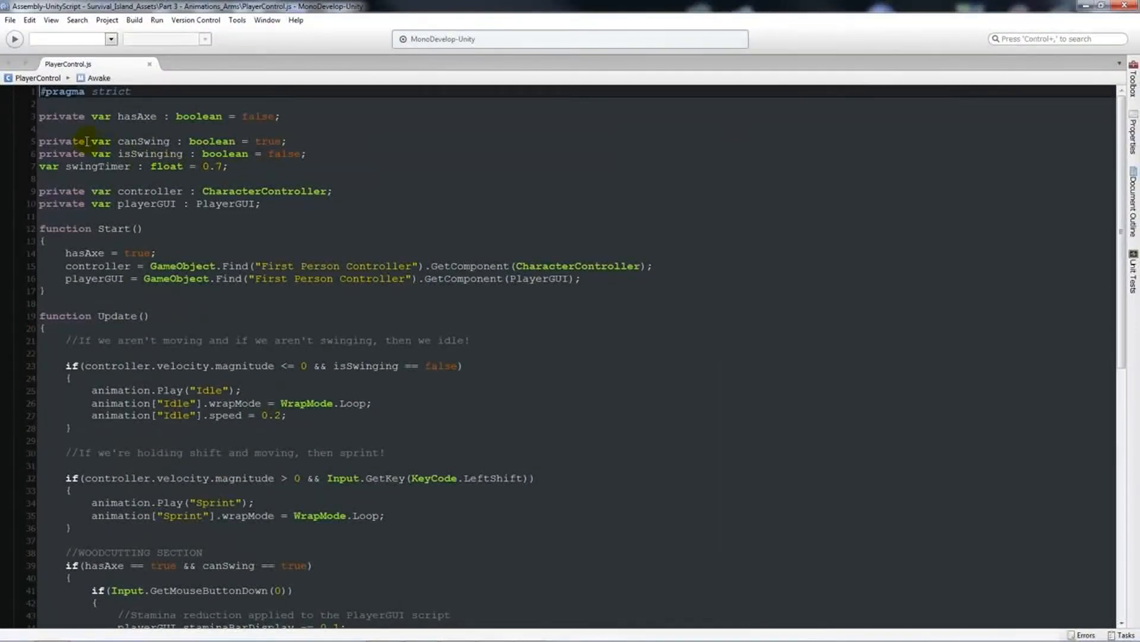
pyautogui.moveTo(86, 143); pyautogui.dragTo(39, 143)
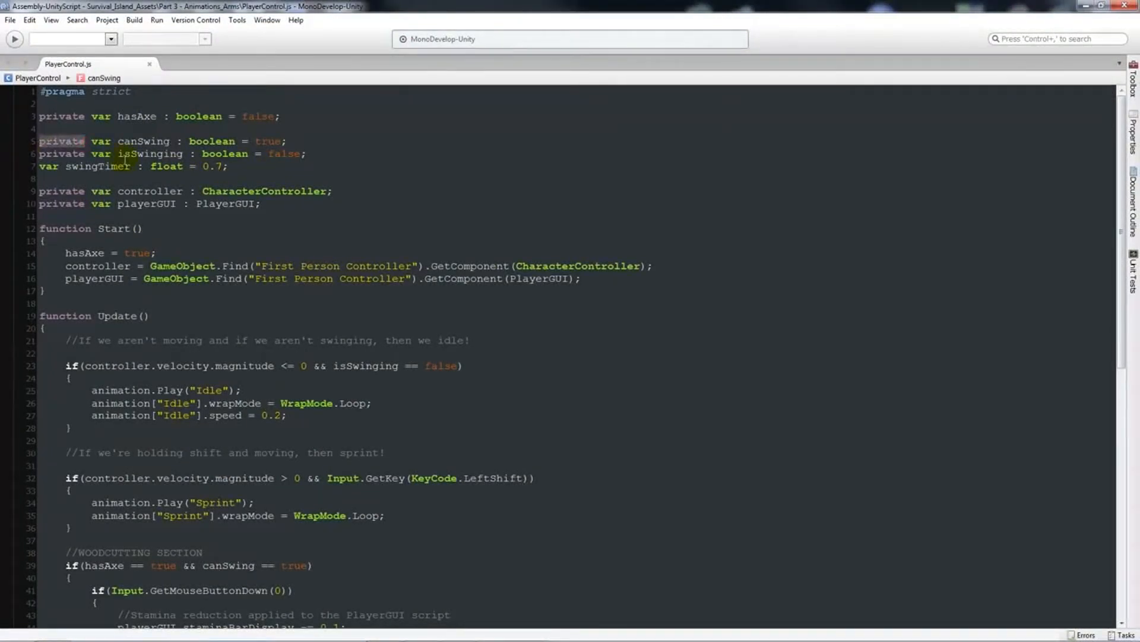
pyautogui.write('public')
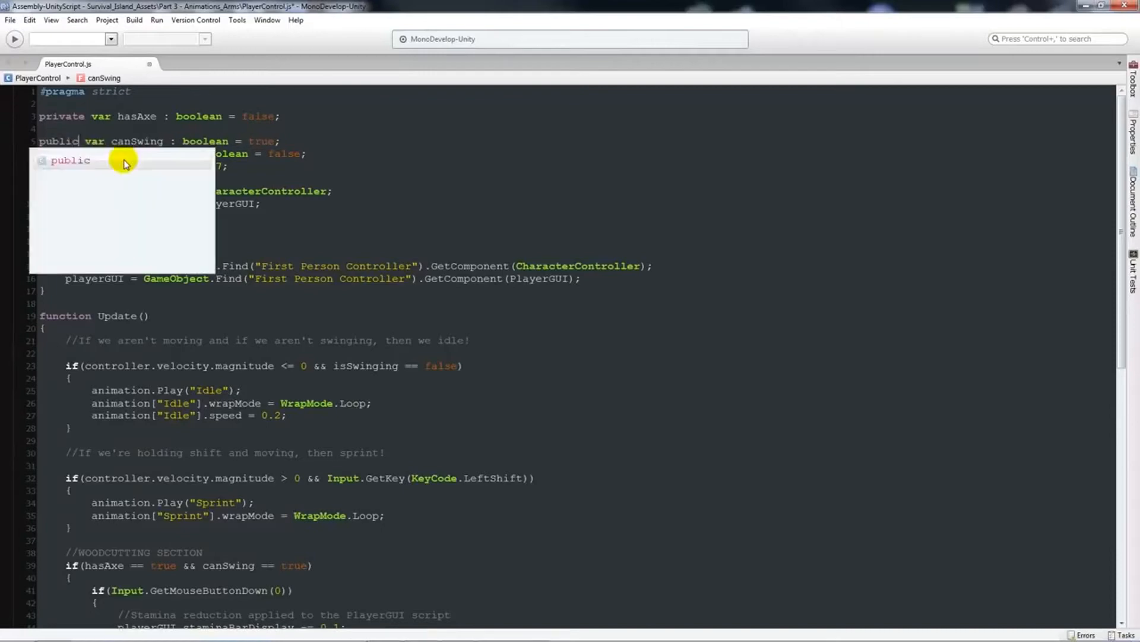
pyautogui.click(310, 122)
pyautogui.hotkey('ctrl', 's')
pyautogui.hotkey('alt', 'Tab')
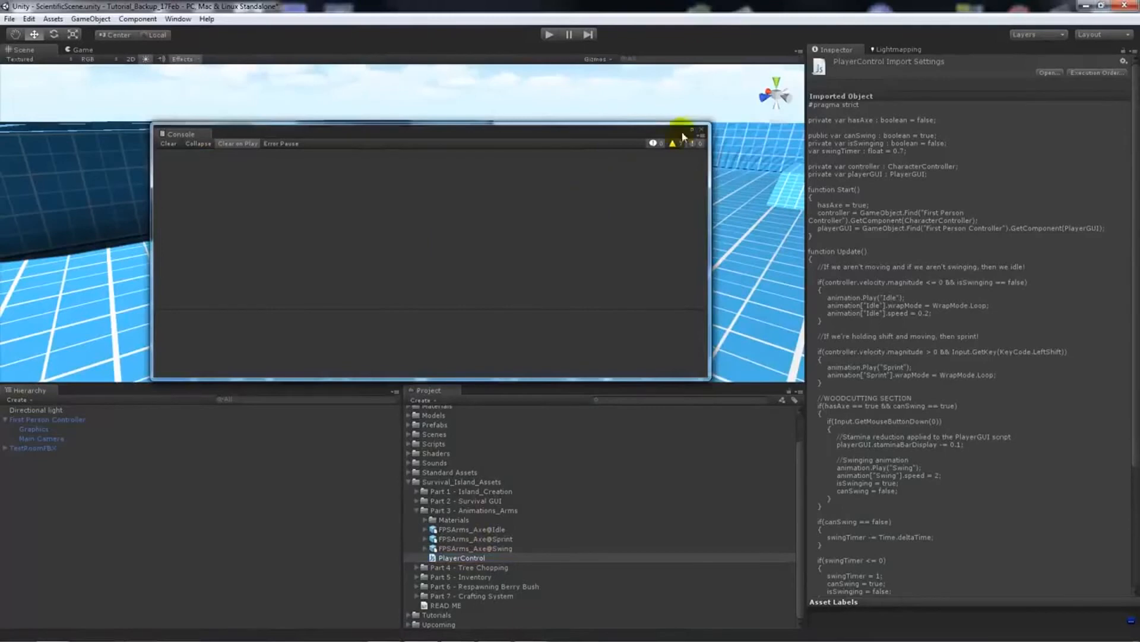
pyautogui.click(701, 129)
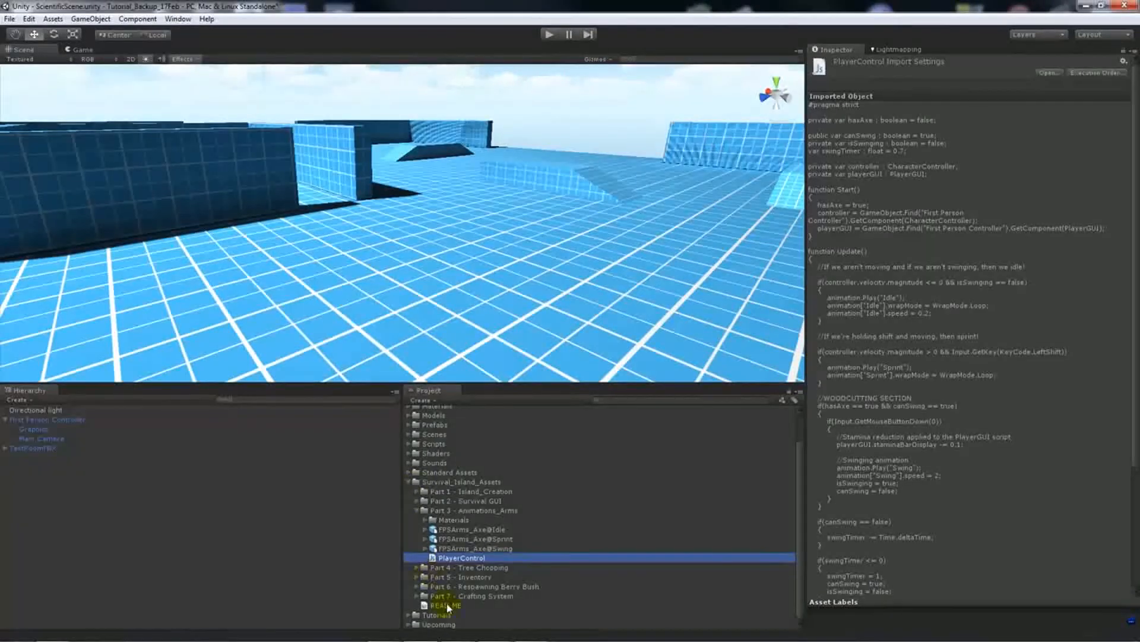
pyautogui.click(415, 511)
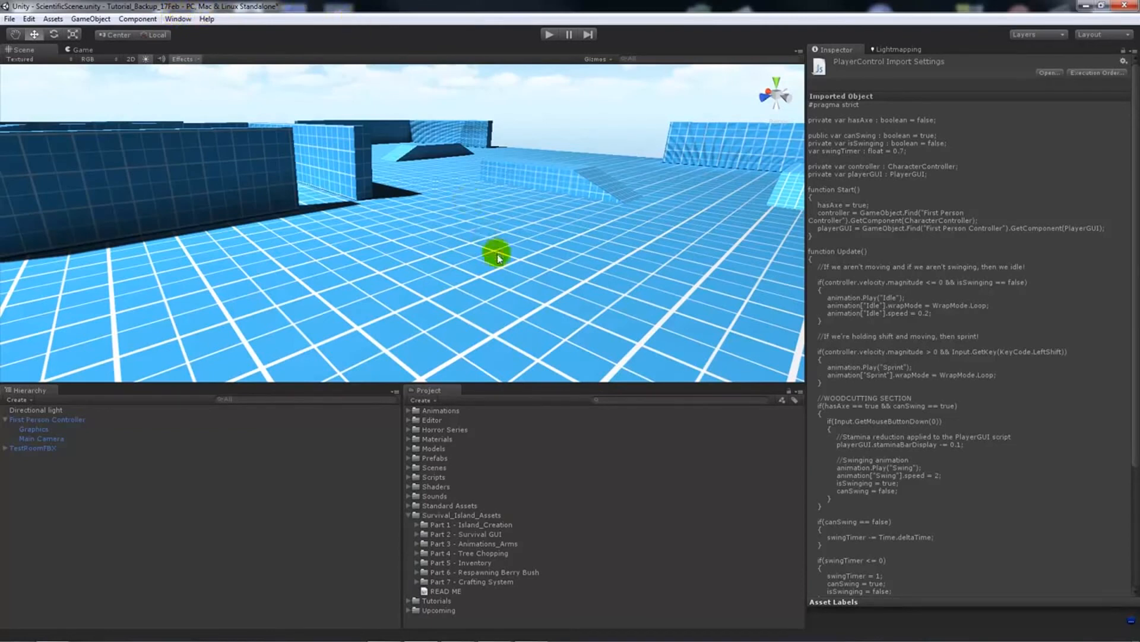
# - Move Object2Terrain_Script from Part 1 - Island_Creation into the Editor folder and check for the Object to Terrain command
pyautogui.click(417, 524)
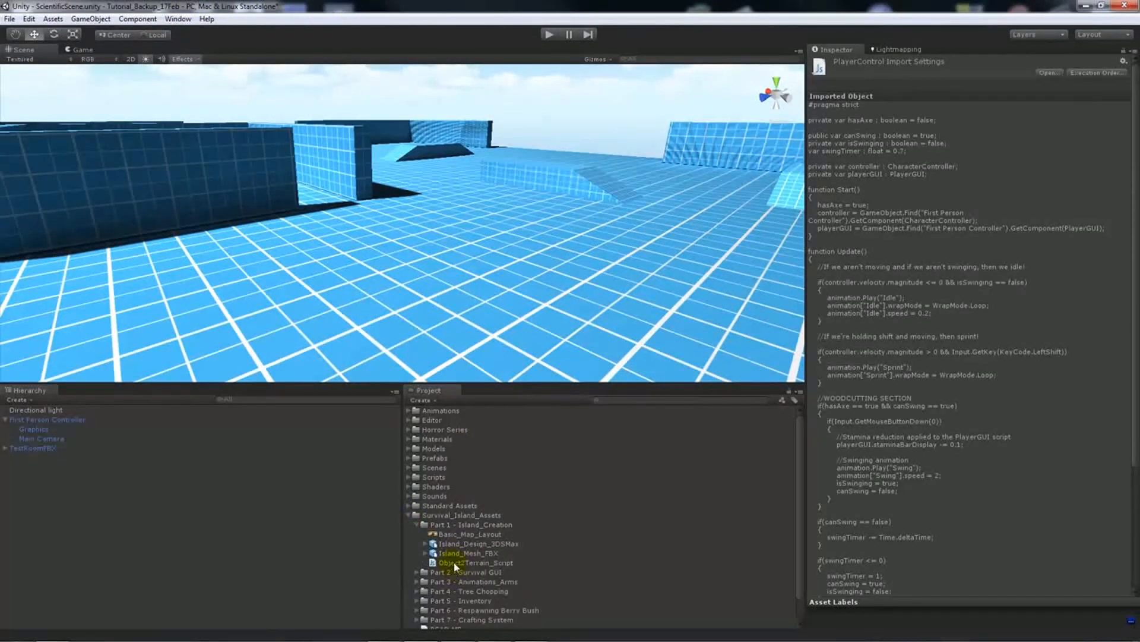
pyautogui.moveTo(446, 563); pyautogui.dragTo(439, 423)
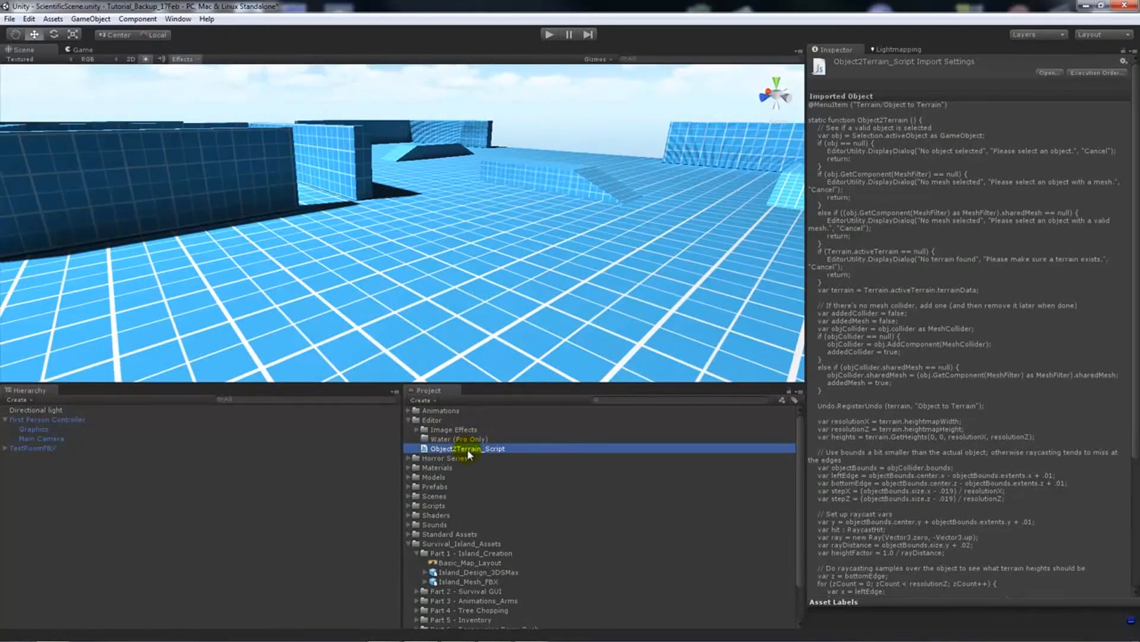
pyautogui.click(237, 19)
pyautogui.click(237, 19)
pyautogui.click(174, 19)
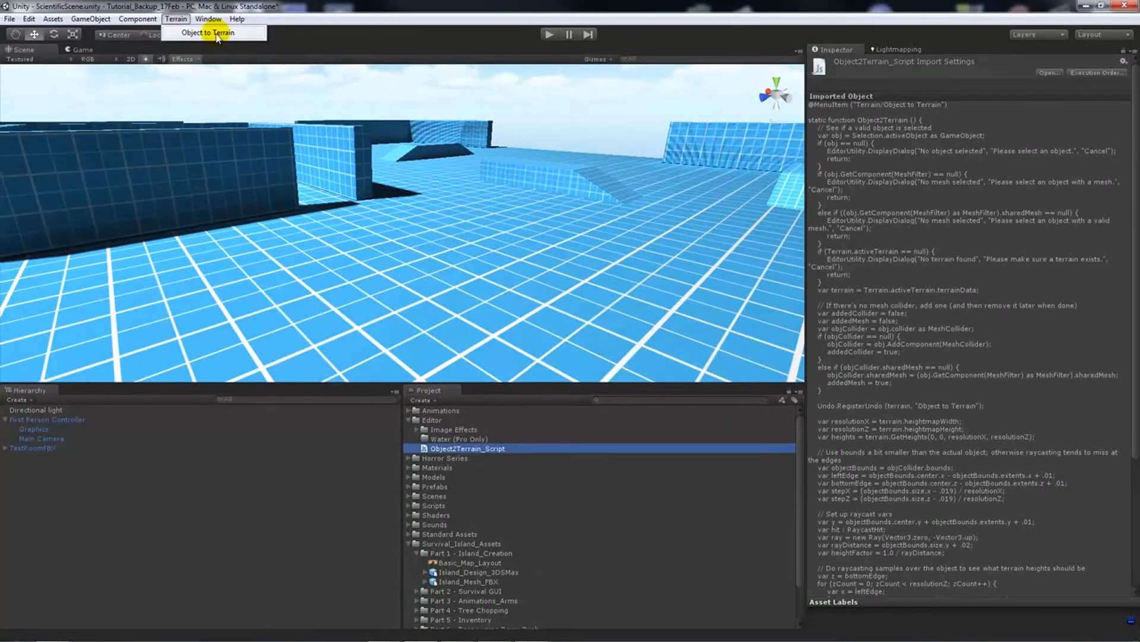
pyautogui.click(198, 6)
# - Collapse the Editor and Survival_Island_Assets folders in the project
pyautogui.click(429, 370)
pyautogui.click(416, 429)
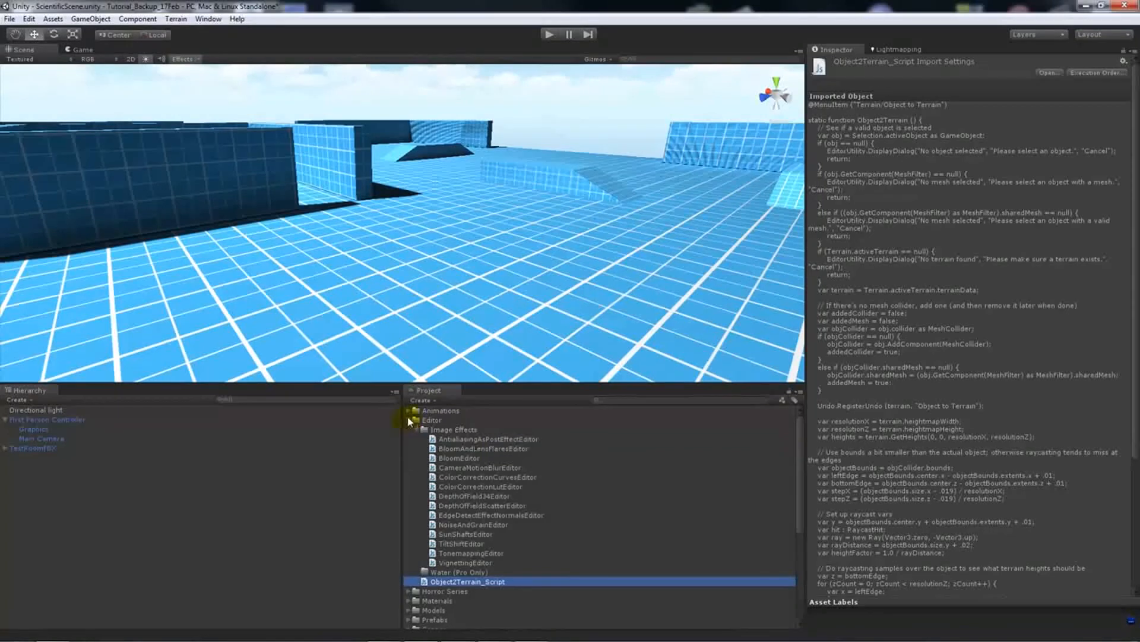
pyautogui.click(409, 420)
pyautogui.click(207, 17)
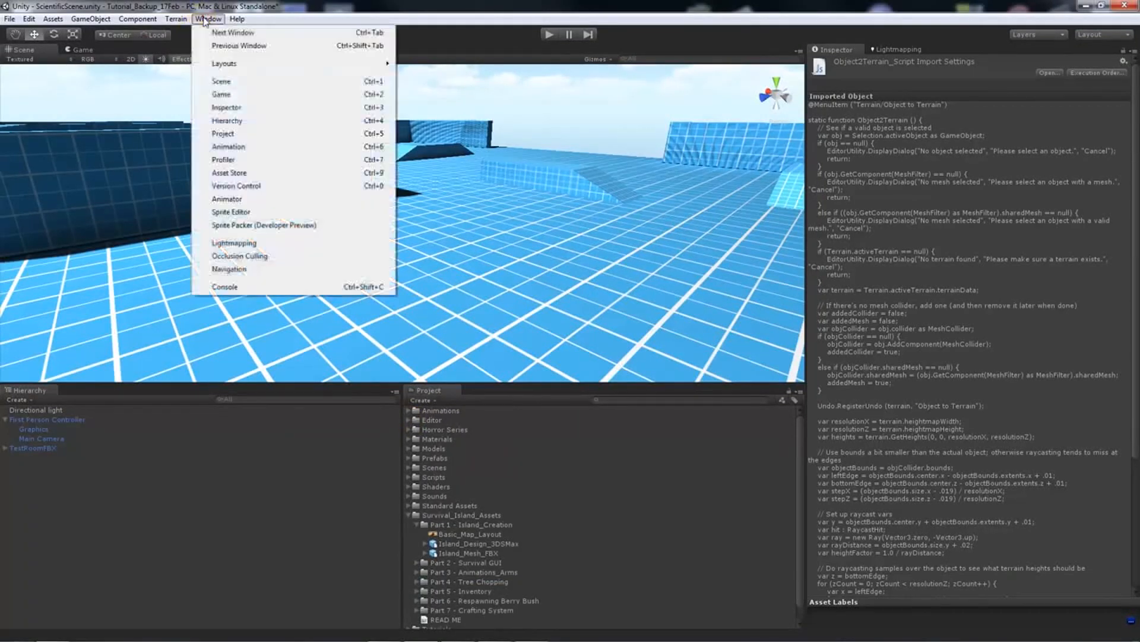
pyautogui.click(210, 17)
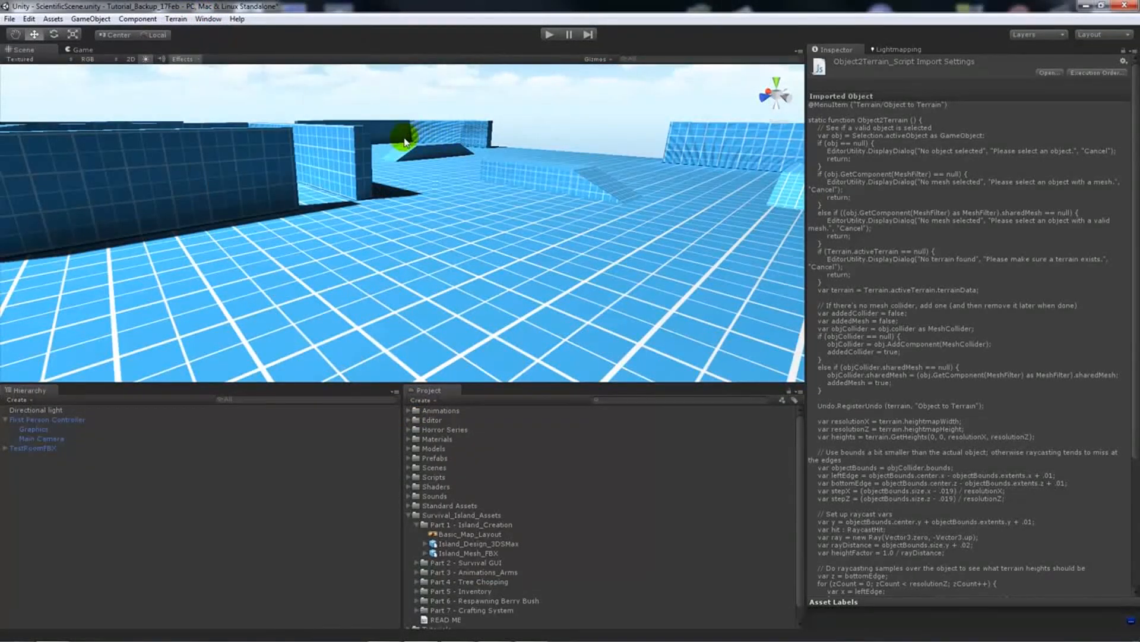
pyautogui.click(408, 515)
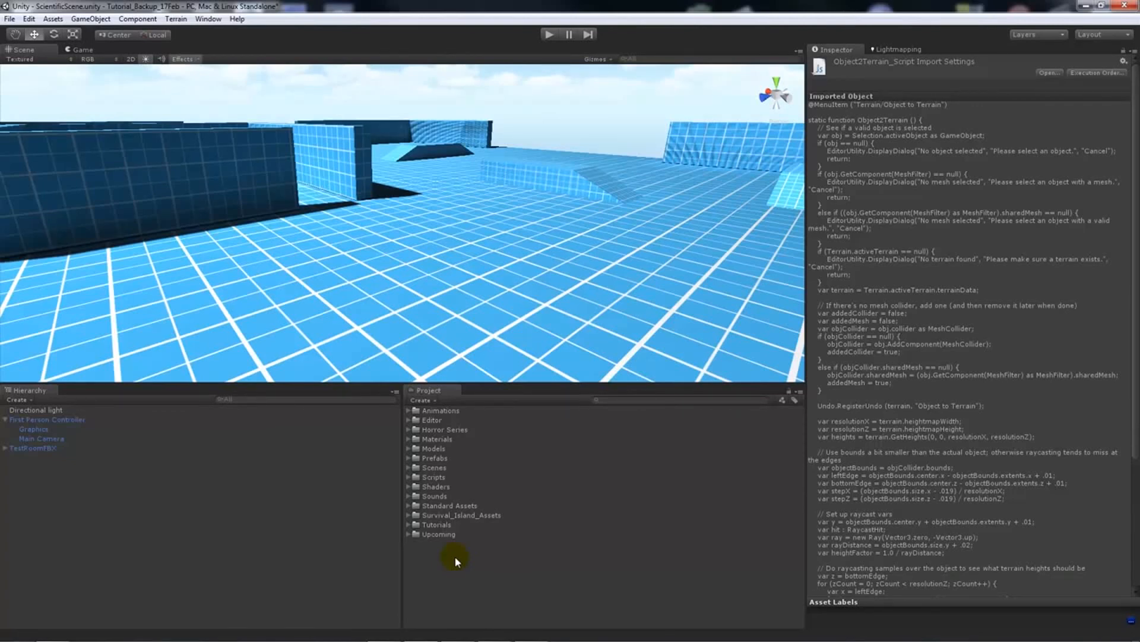
pyautogui.click(408, 420)
pyautogui.click(408, 420)
pyautogui.click(208, 18)
pyautogui.moveTo(178, 19)
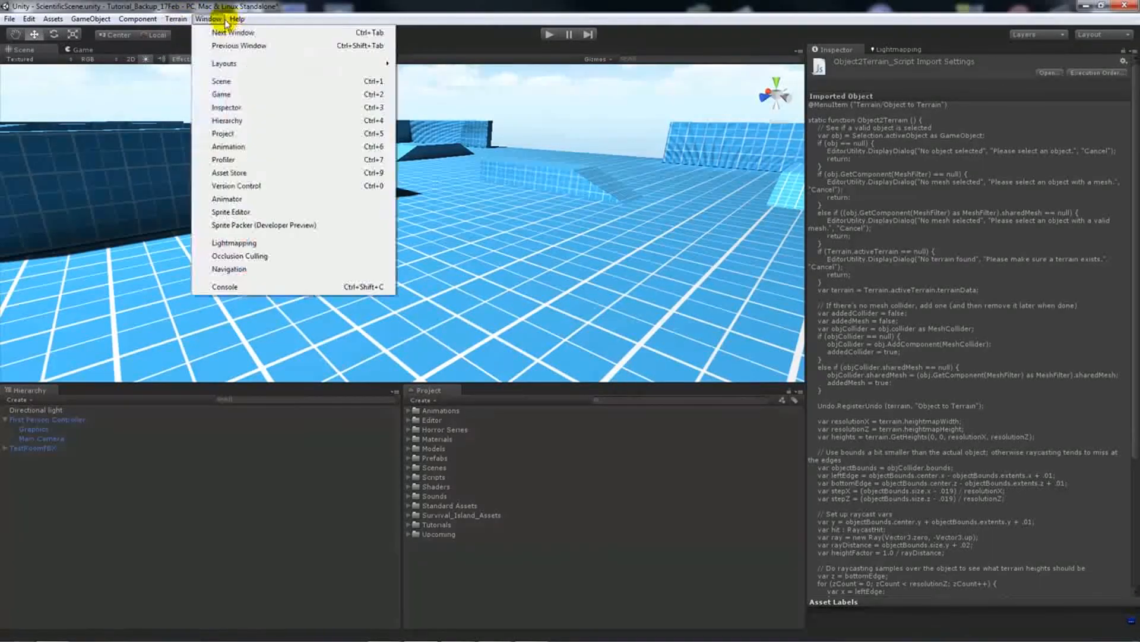
pyautogui.click(277, 8)
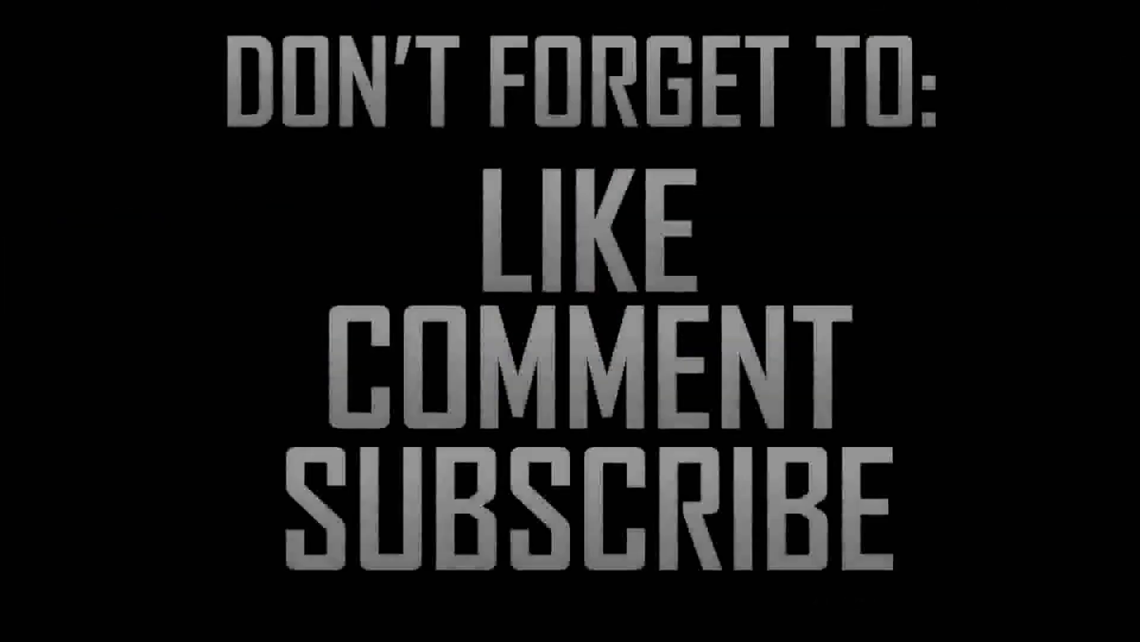